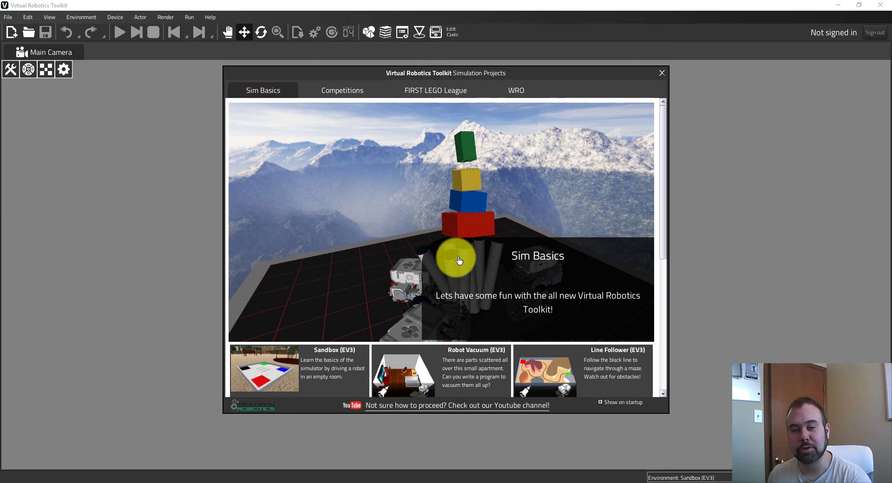
Pick the Sandbox (EV3) project from the Sim Basics project list
scroll(267, 345, "down", 1)
scroll(269, 354, "down", 1)
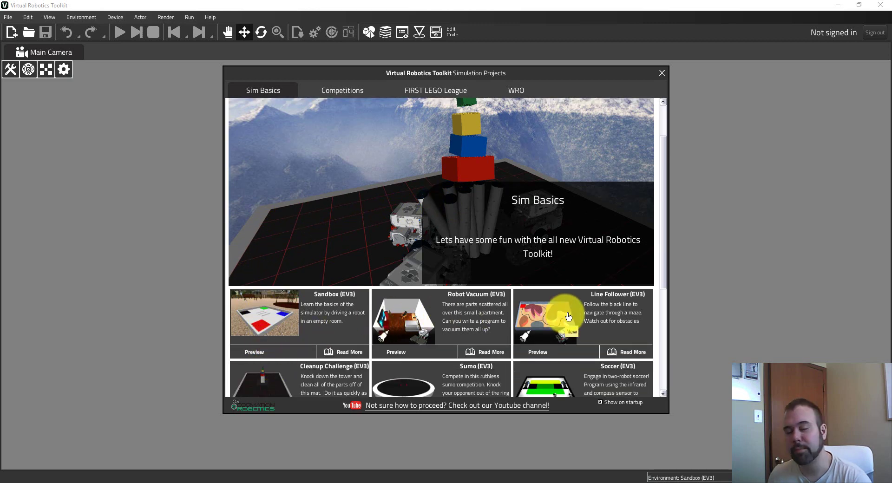
scroll(465, 317, "up", 1)
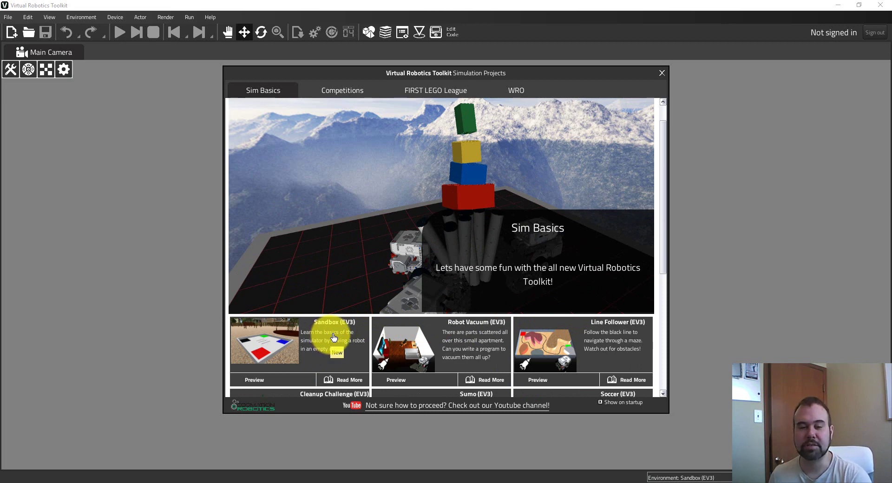
left_click(288, 350)
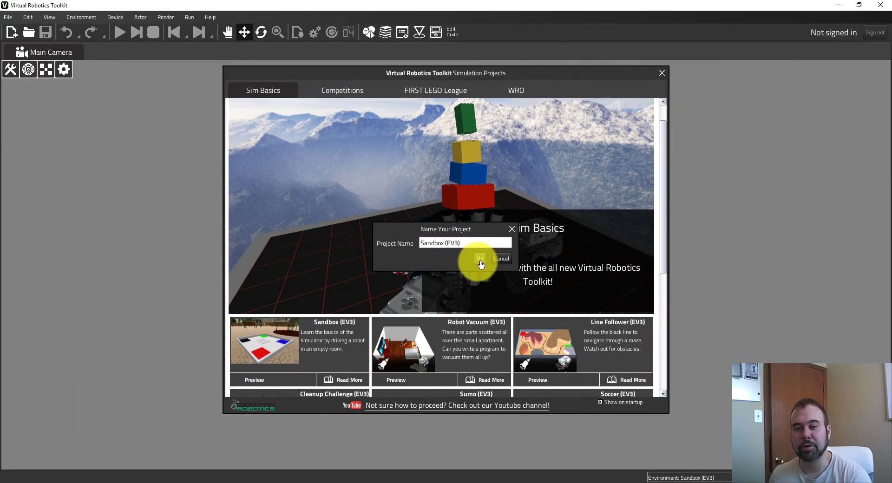
Keep the name 'Sandbox (EV3)' and start over, overwriting the previously saved project
left_click(481, 262)
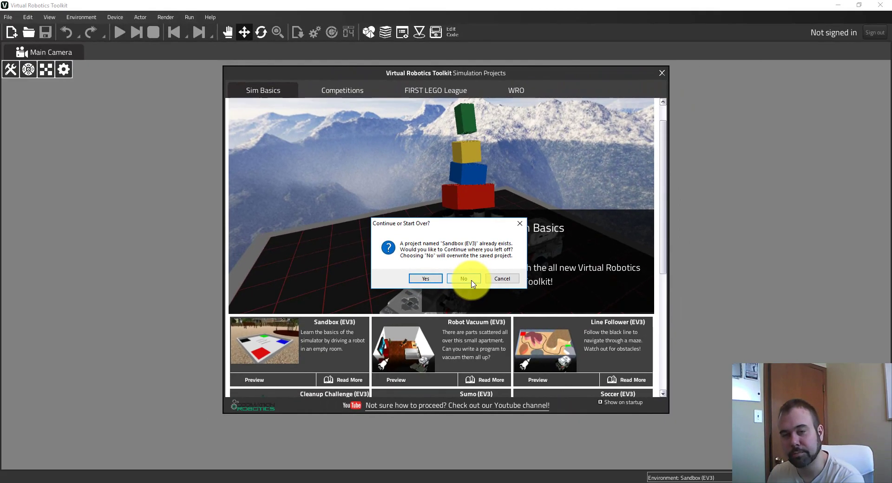
left_click(472, 281)
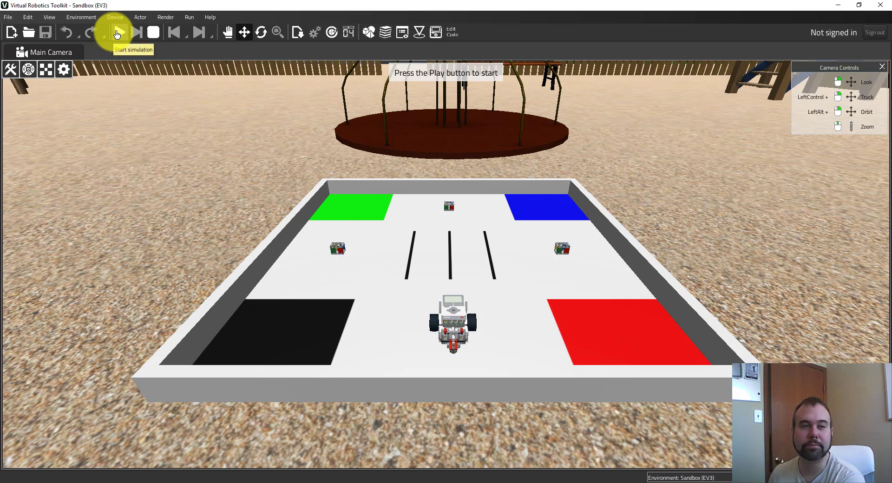
Start the Sandbox (EV3) simulation once the arena has loaded
left_click(118, 33)
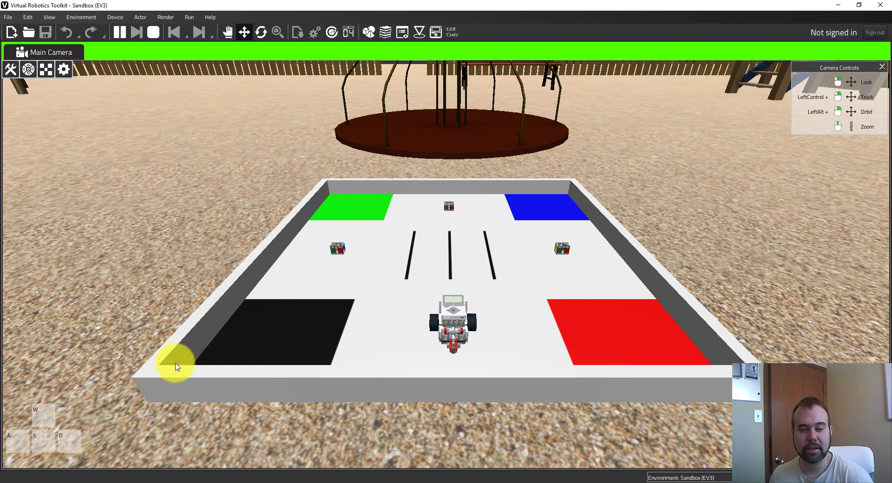
Rotate the camera behind the robot so the houses, fence and bench show beyond the playground
left_click_drag(175, 362, 54, 396)
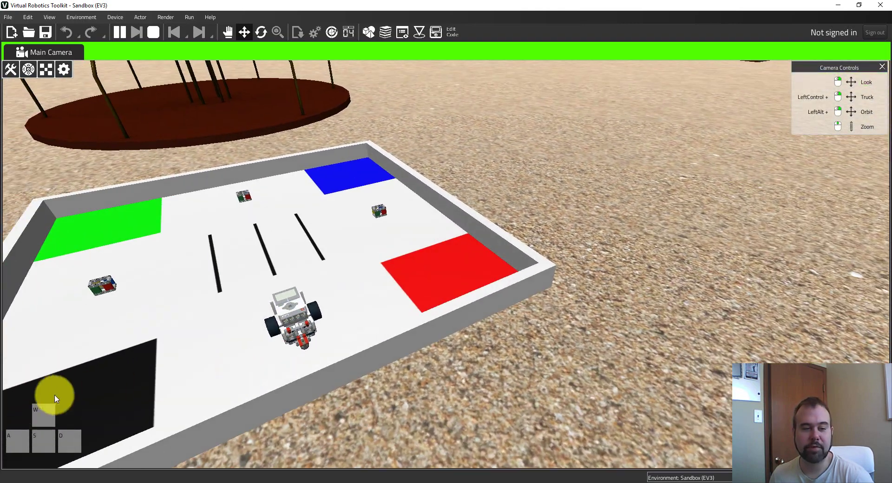
left_click(50, 408)
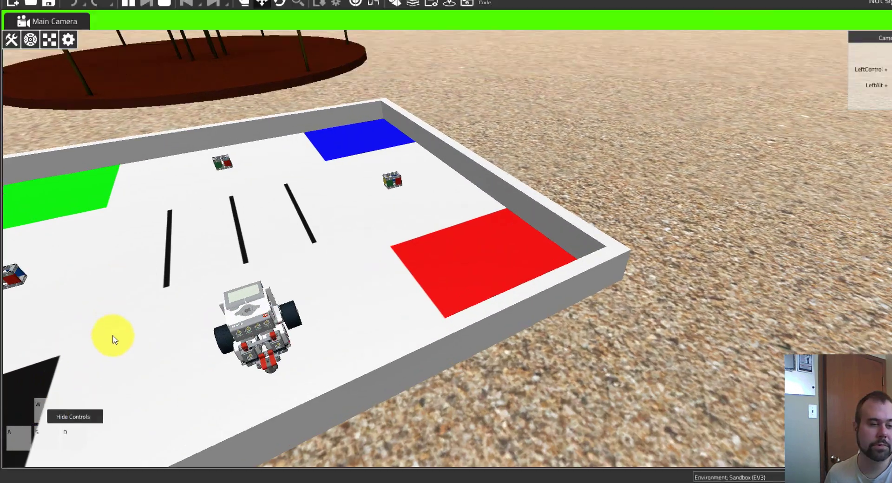
left_click_drag(114, 339, 100, 352)
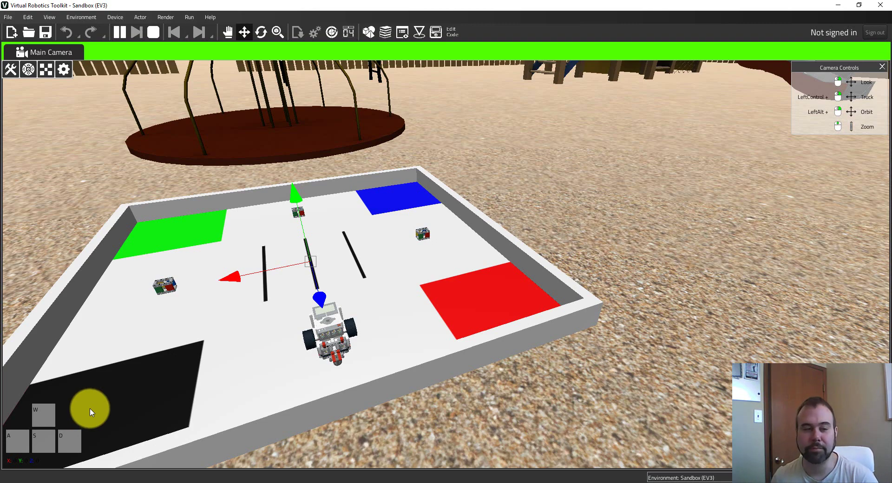
left_click_drag(86, 409, 73, 398)
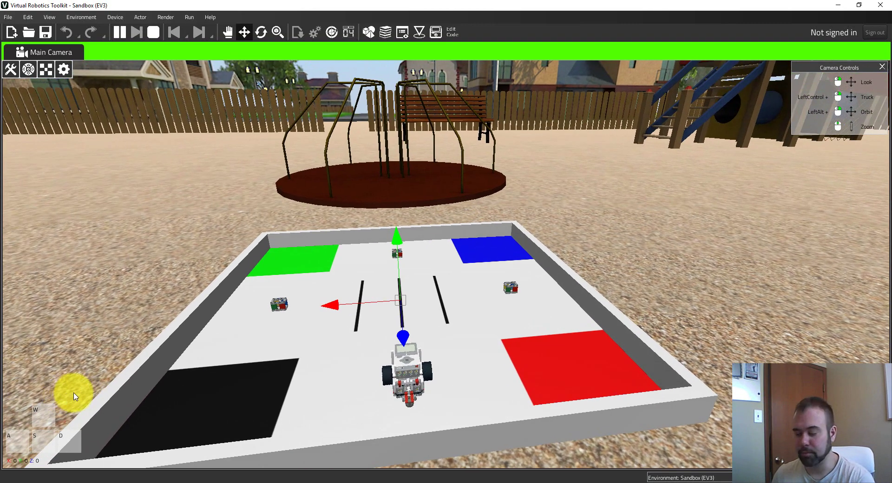
Test-drive the EV3 robot forward, backward and turning both ways with W, S, A, D
key("w")
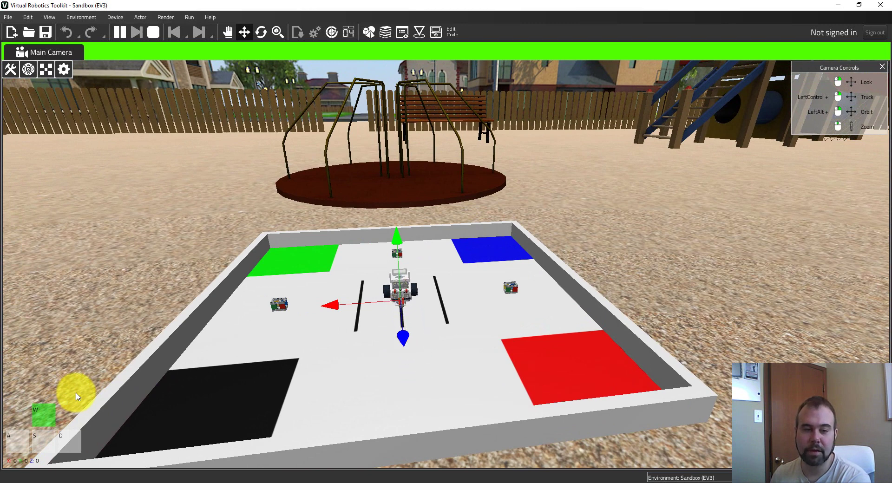
key("s")
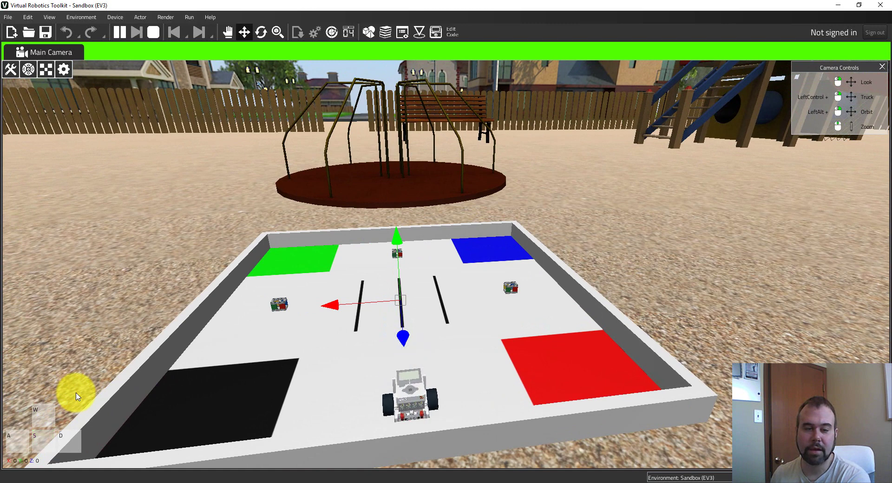
key("a")
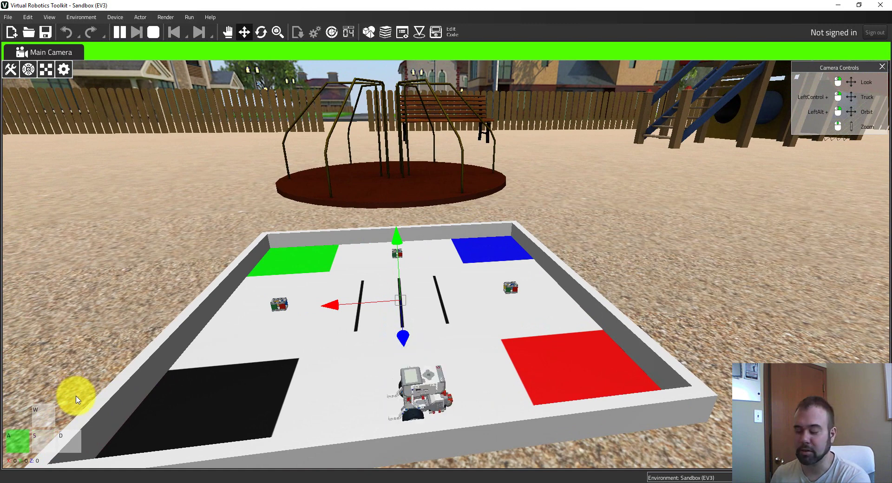
key("d")
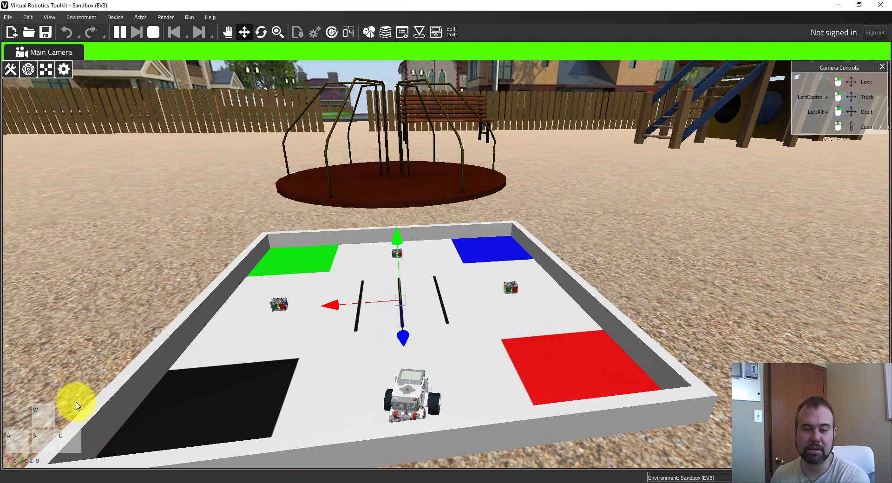
key("d")
key("w")
Steer the robot left across the board until it sits beside the leftmost black line
scroll(93, 385, "up", 3)
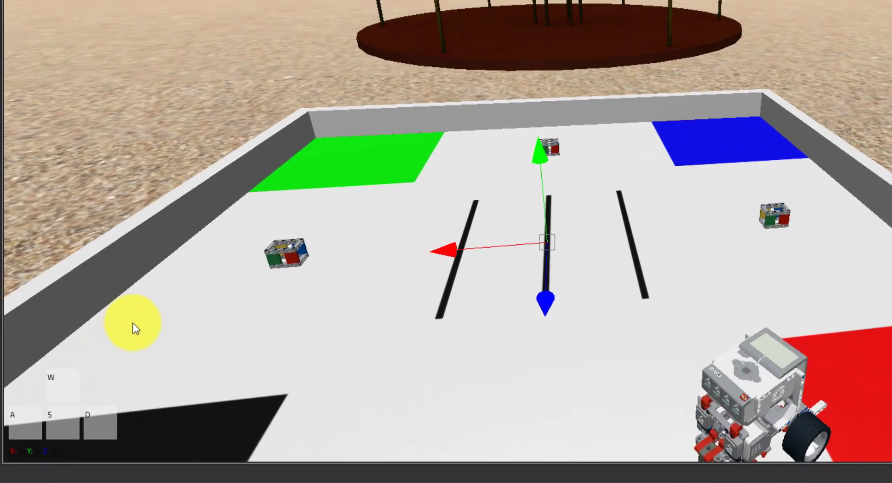
key("w")
key("s")
key("a")
key("w")
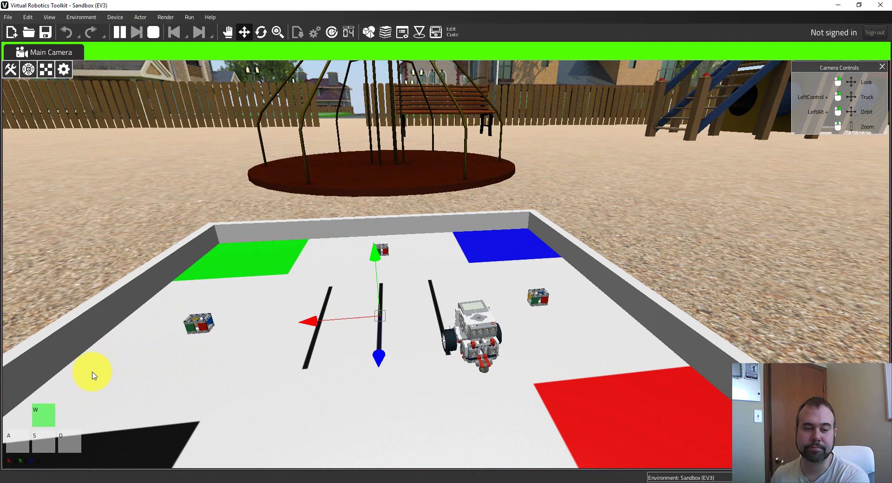
key("a")
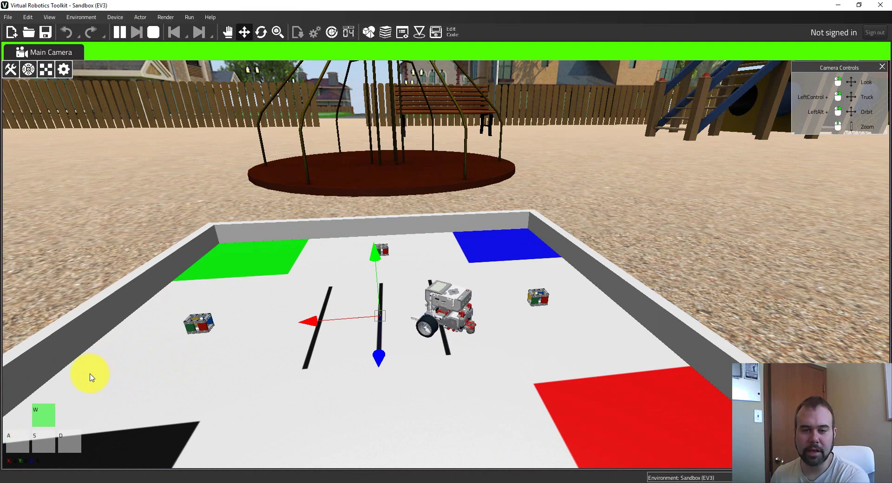
key("s")
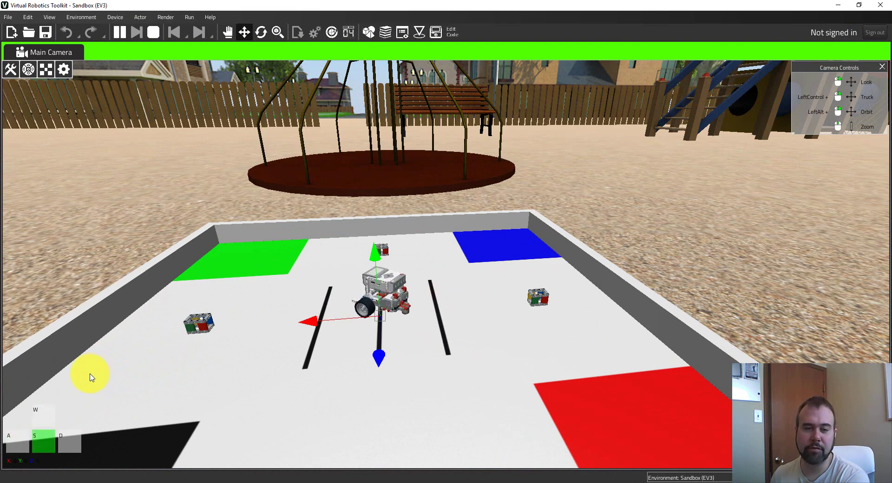
key("a")
key("w")
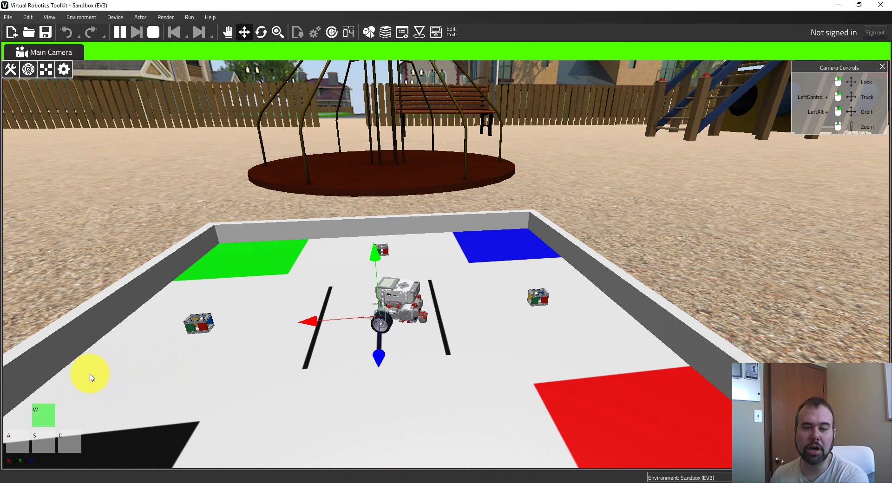
Pause the simulation and confirm the robot ignores W, A, S, D driving input
left_click(122, 33)
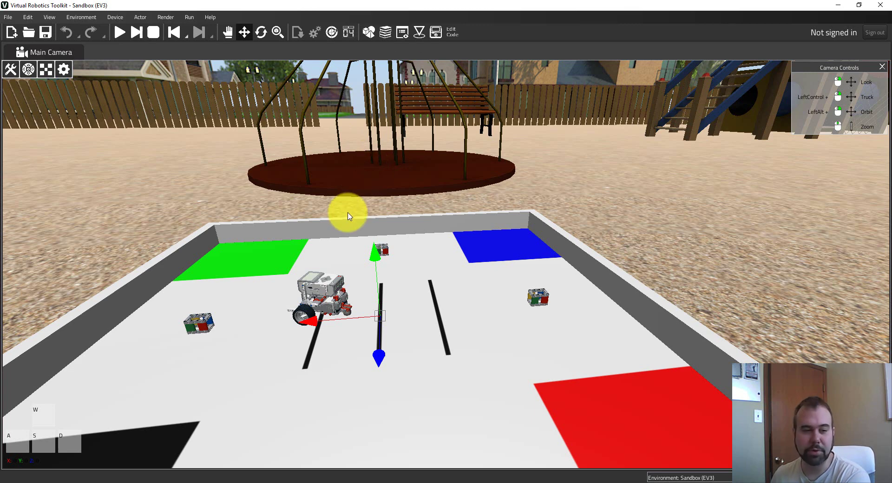
key("w")
key("s")
key("d")
key("s")
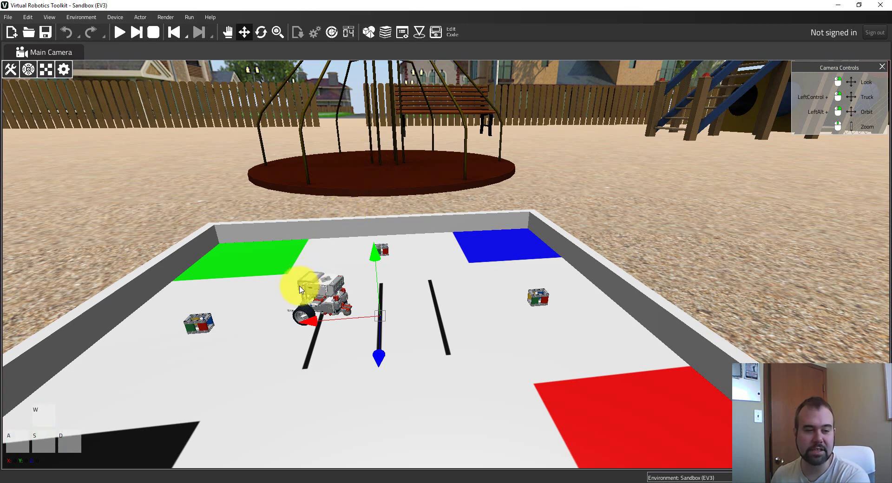
key("s")
key("w")
key("a")
key("s")
key("d")
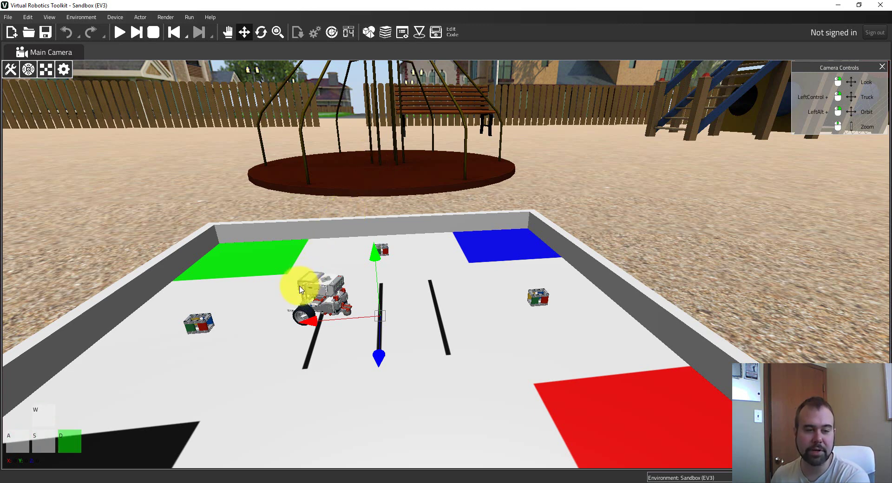
key("w")
key("s")
key("a")
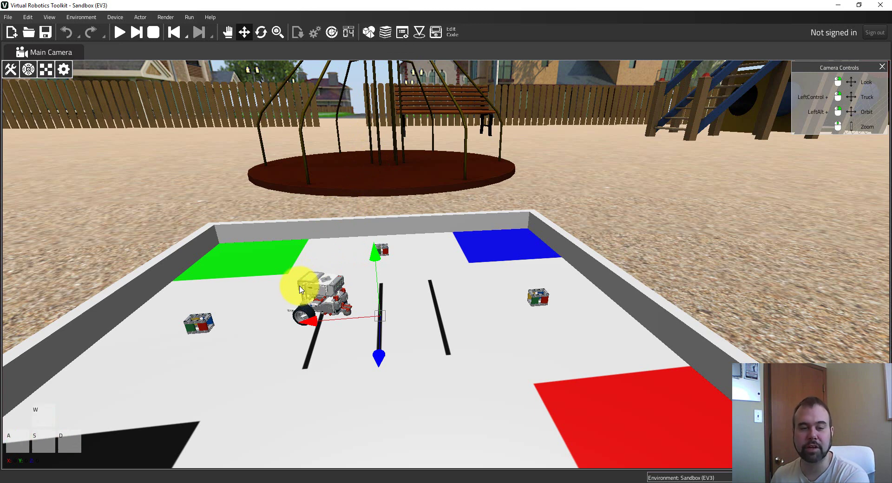
Resume the simulation and drive the robot onto the black square in the corner
left_click(119, 33)
key("a")
key("w")
key("a")
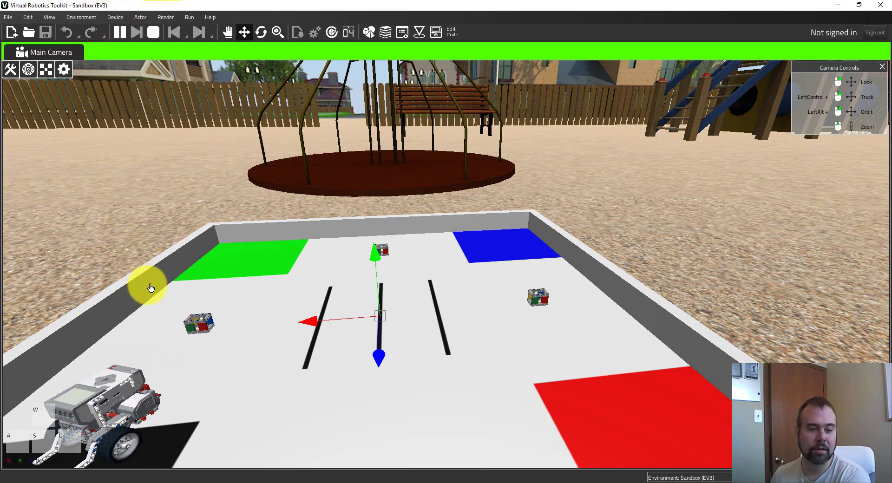
scroll(152, 288, "down", 3)
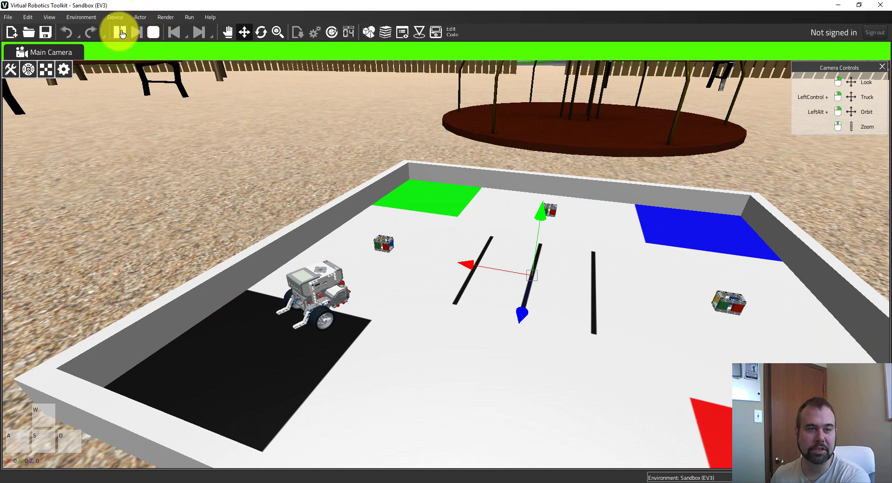
Pause and resume again, then drive the robot onto the red square
left_click(120, 33)
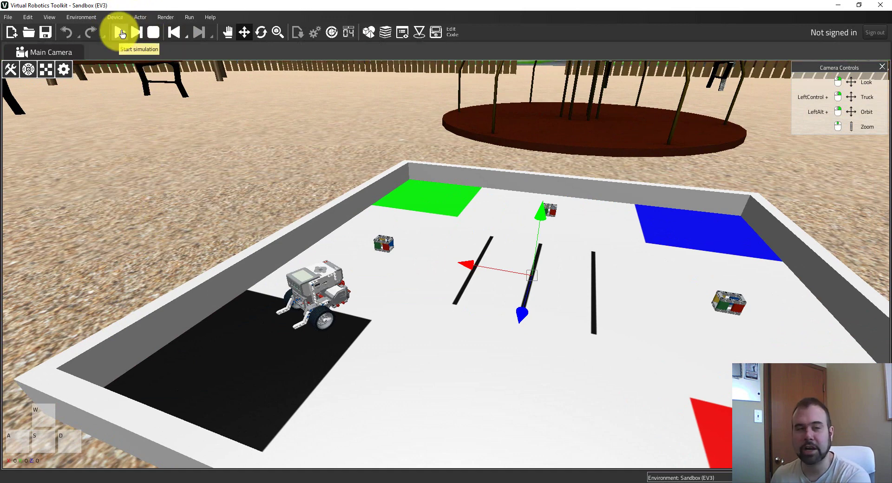
left_click(120, 33)
key("a")
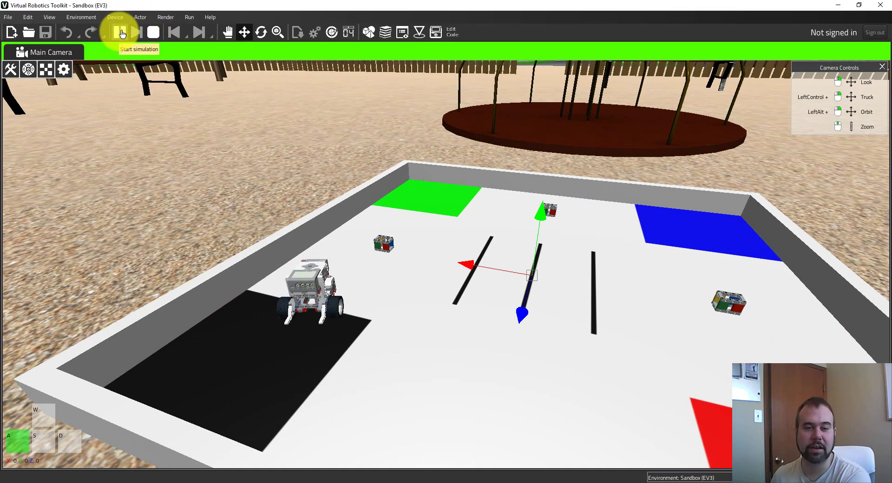
key("w")
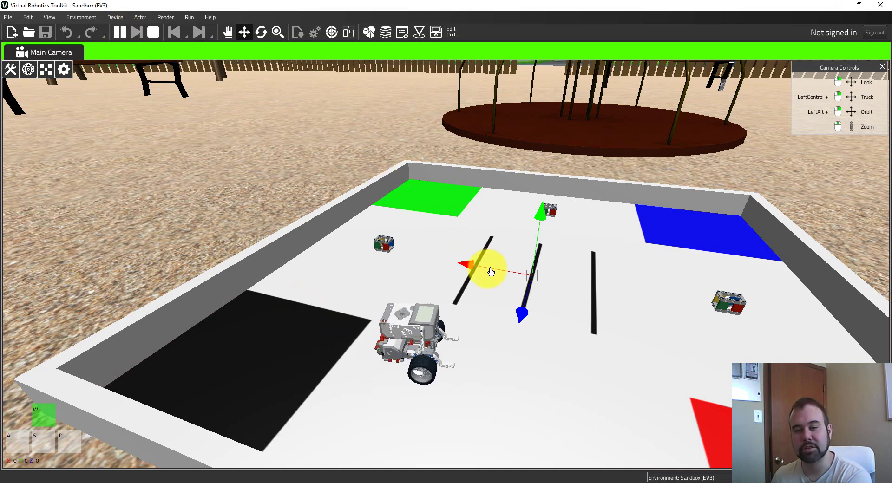
right_click_drag(488, 265, 538, 307)
key("d")
key("w")
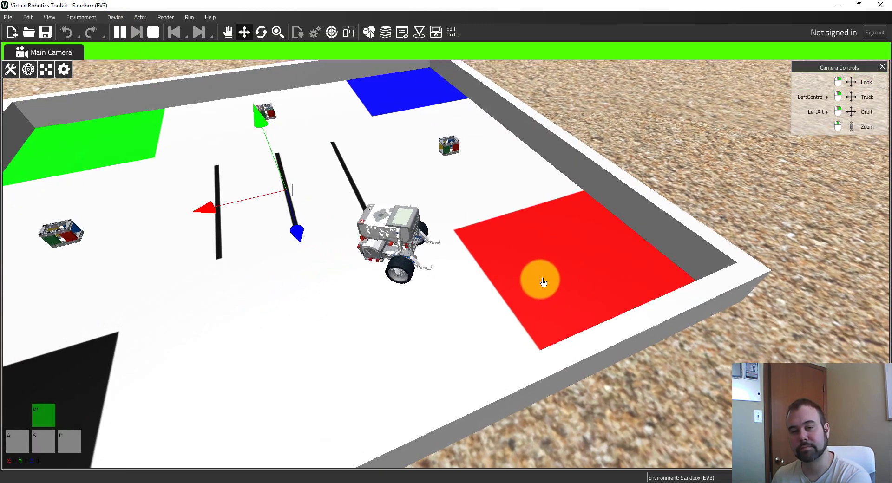
scroll(533, 353, "up", 5)
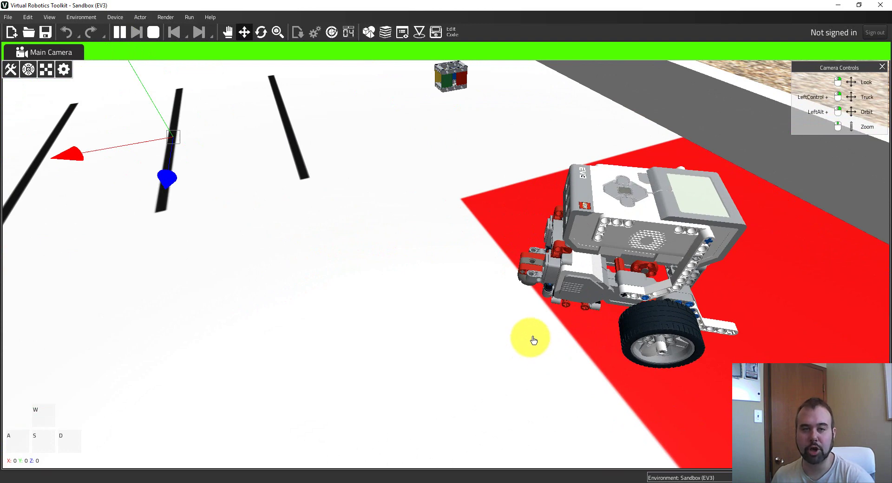
scroll(479, 330, "down", 8)
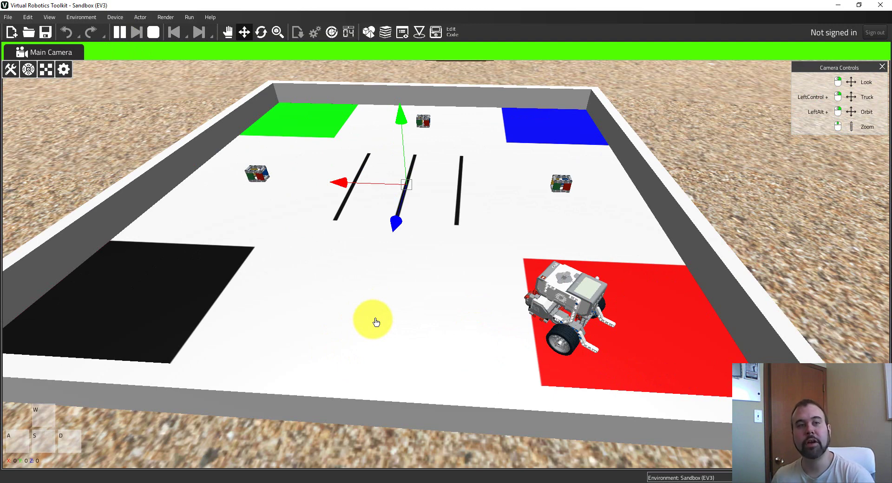
Stop the simulation, returning the robot to its starting spot at the mat's near edge
left_click(152, 34)
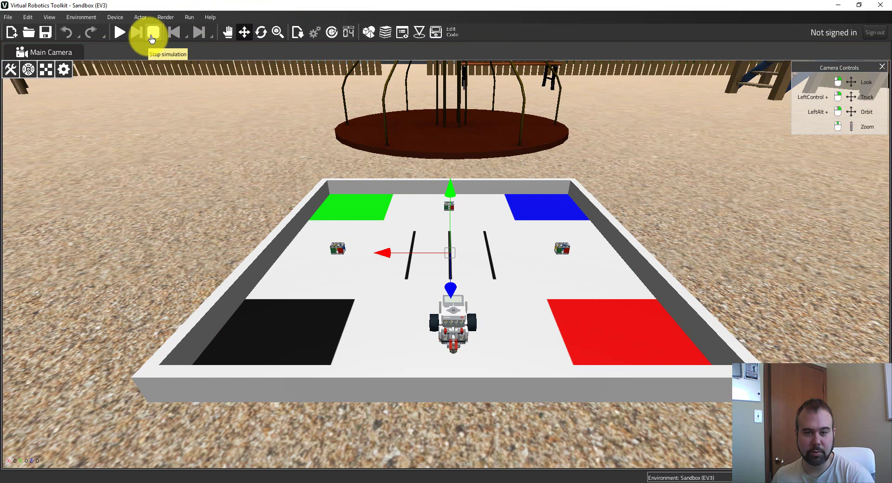